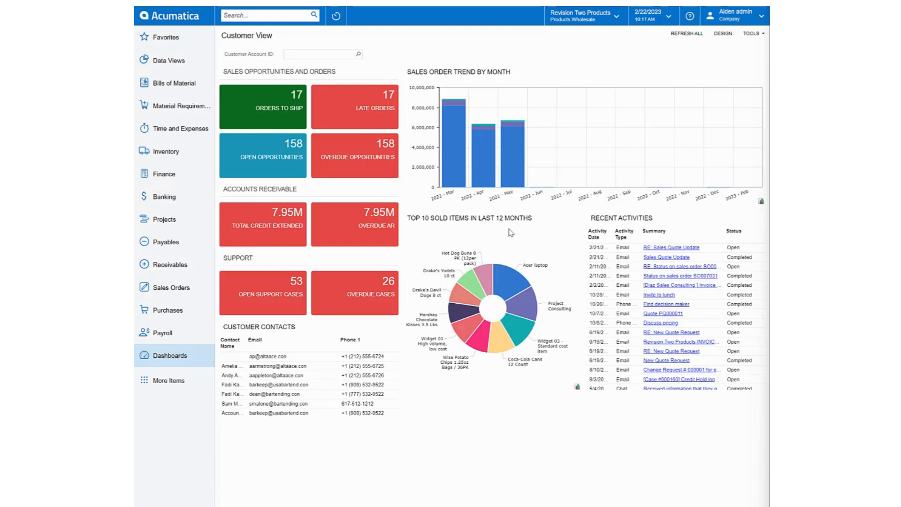
Search the application for "stock items" and open the Stock Items list under Inventory.
click(267, 15)
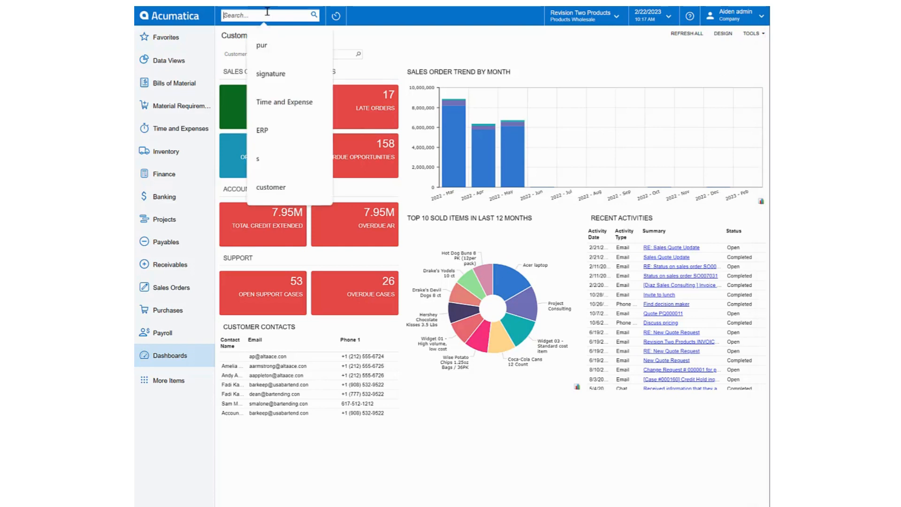
text(stock items)
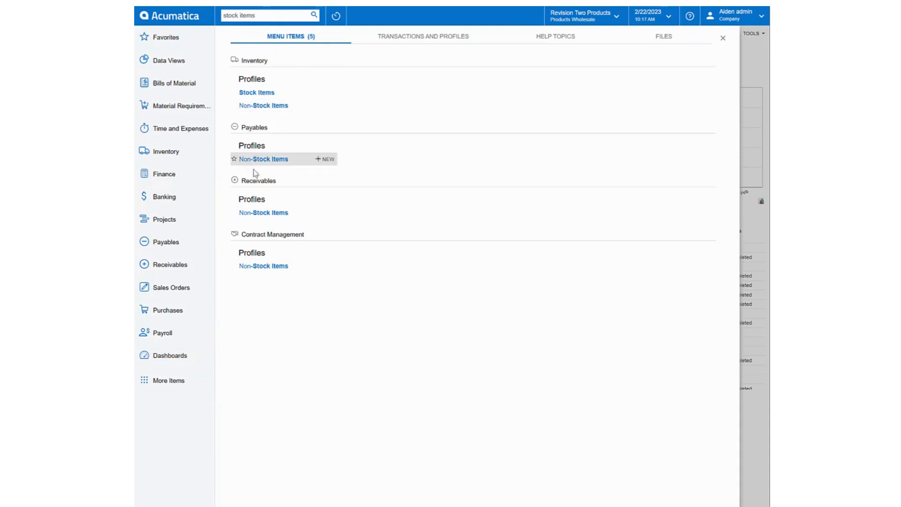
click(265, 93)
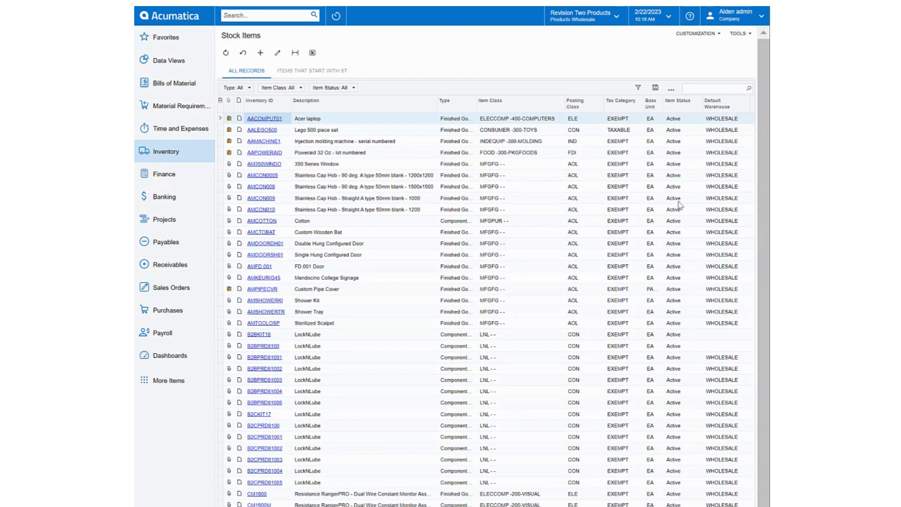
Start a new stock item with inventory ID PIPE 123 and description "Pipe for heating line".
click(694, 88)
click(261, 53)
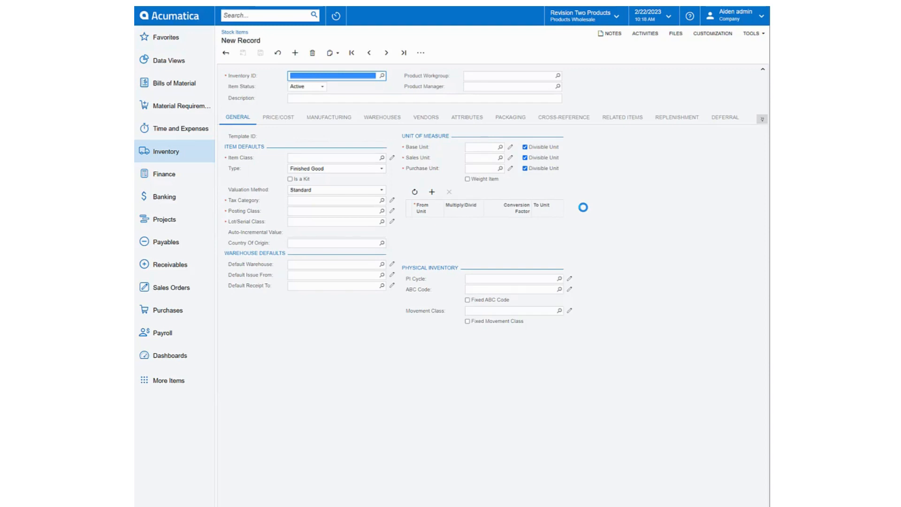
text(PIPE)
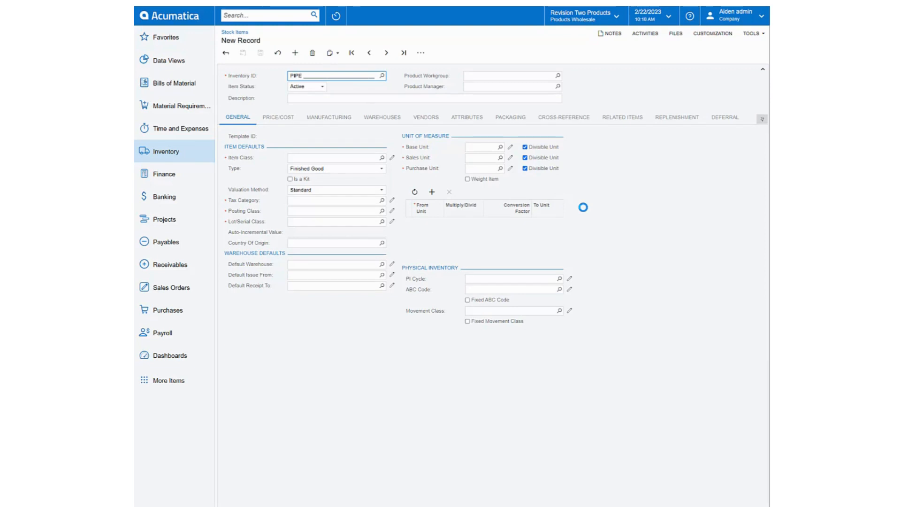
text( 123)
key(Tab)
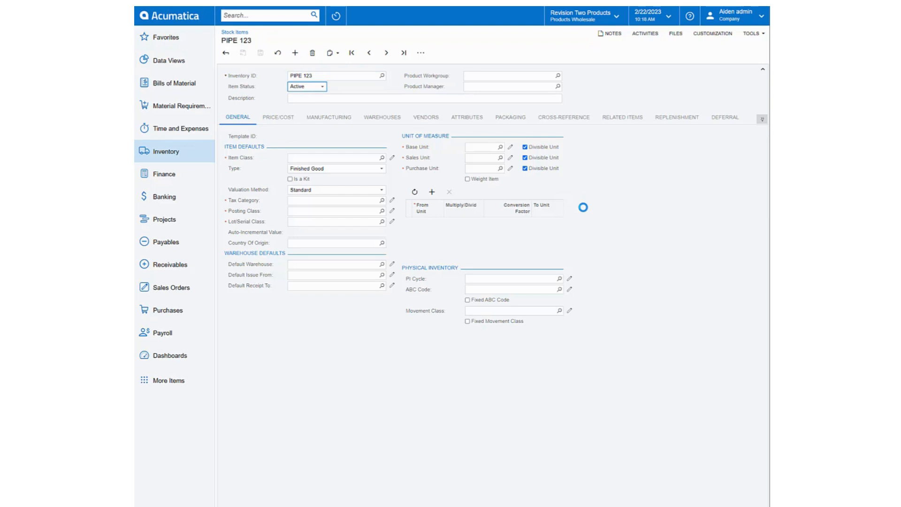
key(Tab)
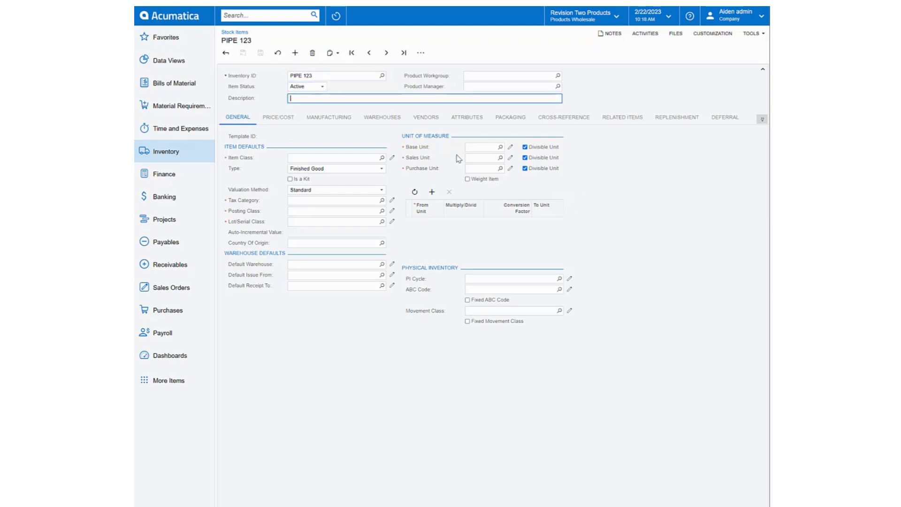
text(Pipe for hea)
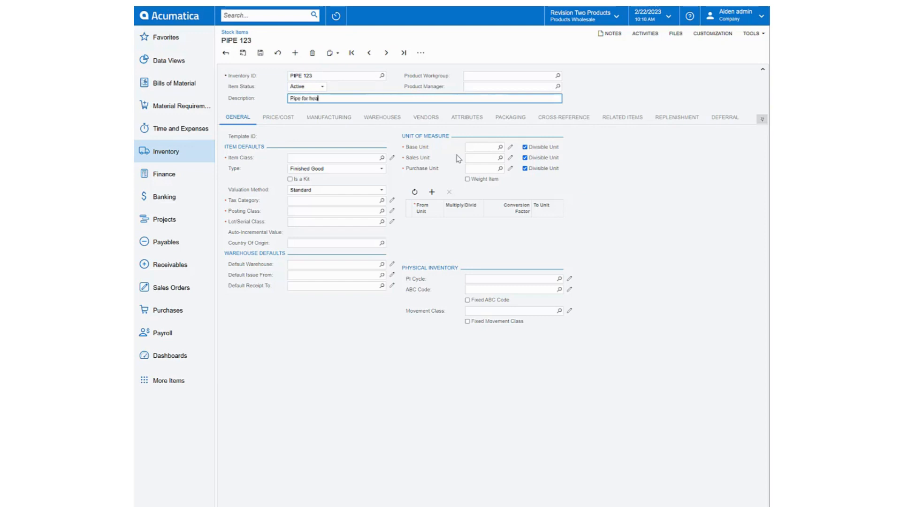
text(ting line)
key(Tab)
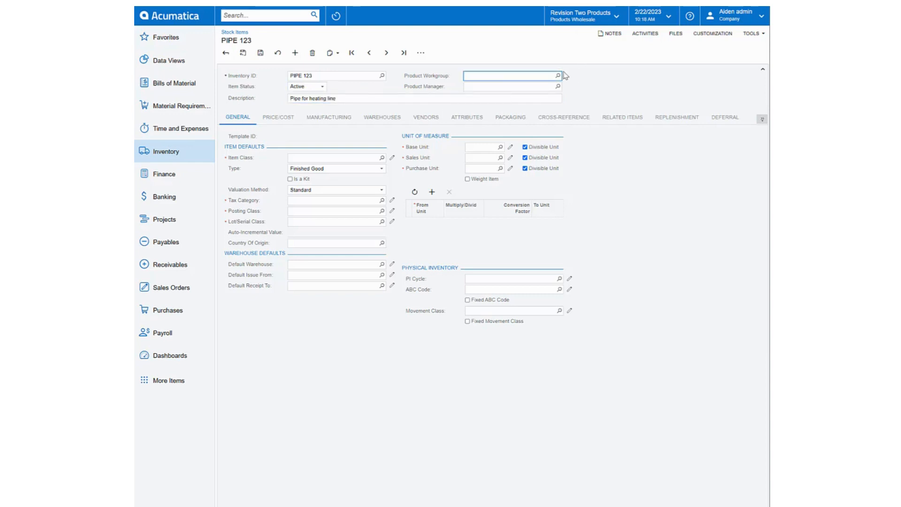
Assign the INDEQUIP (Industrial Equipment) item class to the new item.
key(Tab)
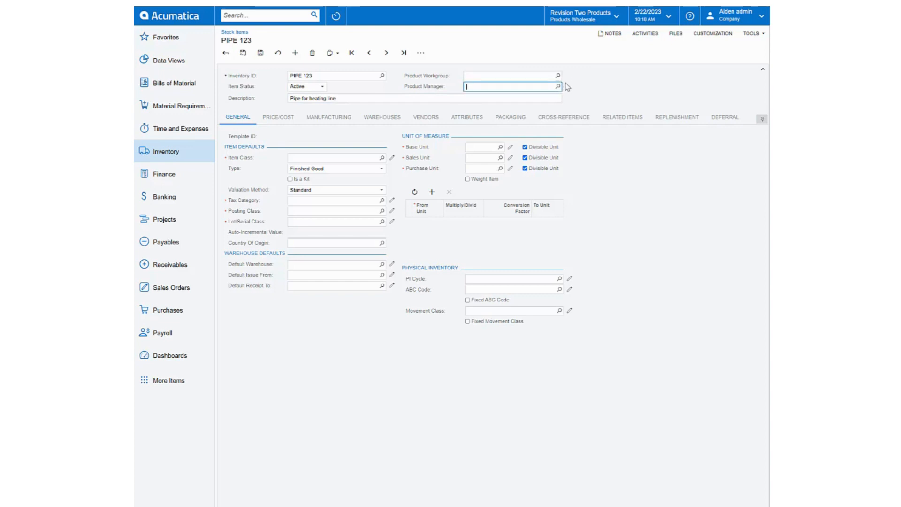
key(Tab)
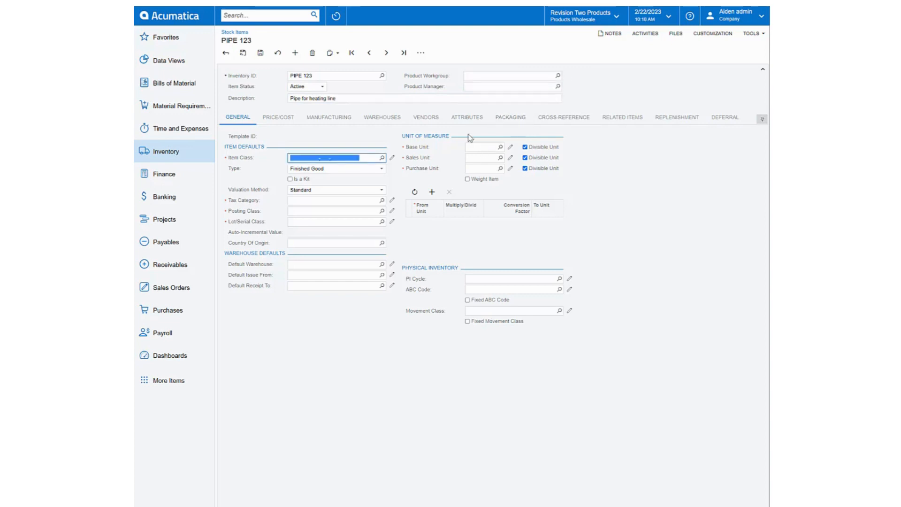
key(Tab)
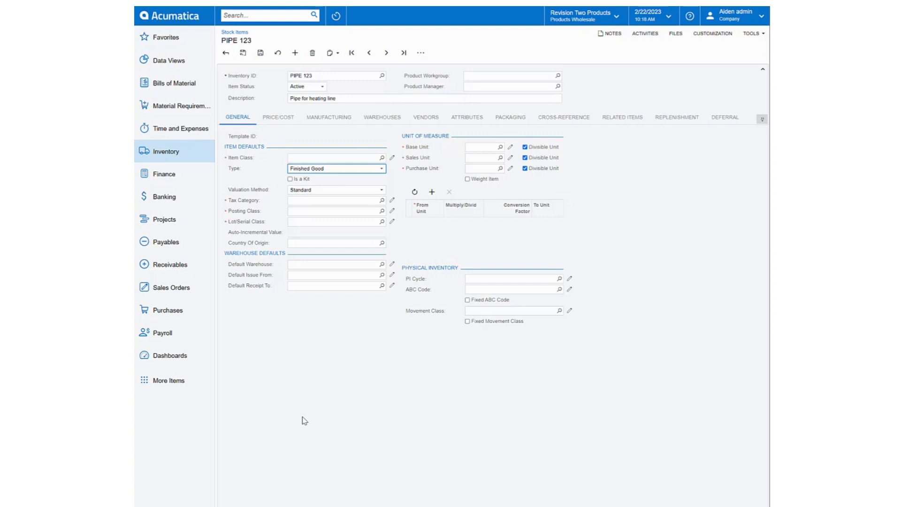
click(382, 158)
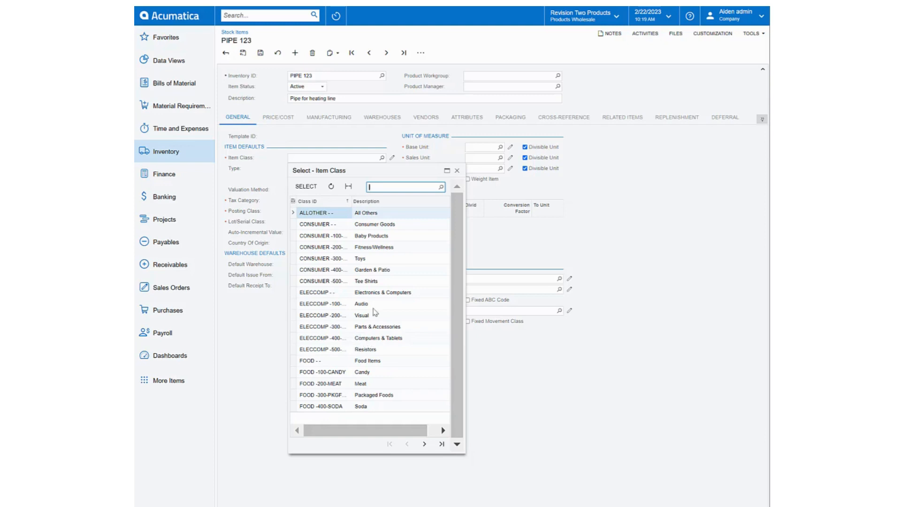
click(425, 444)
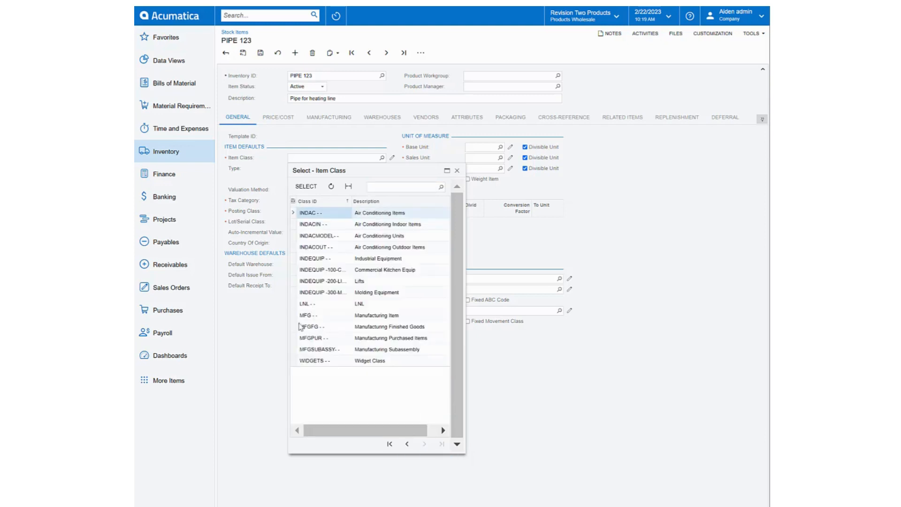
click(315, 259)
click(306, 186)
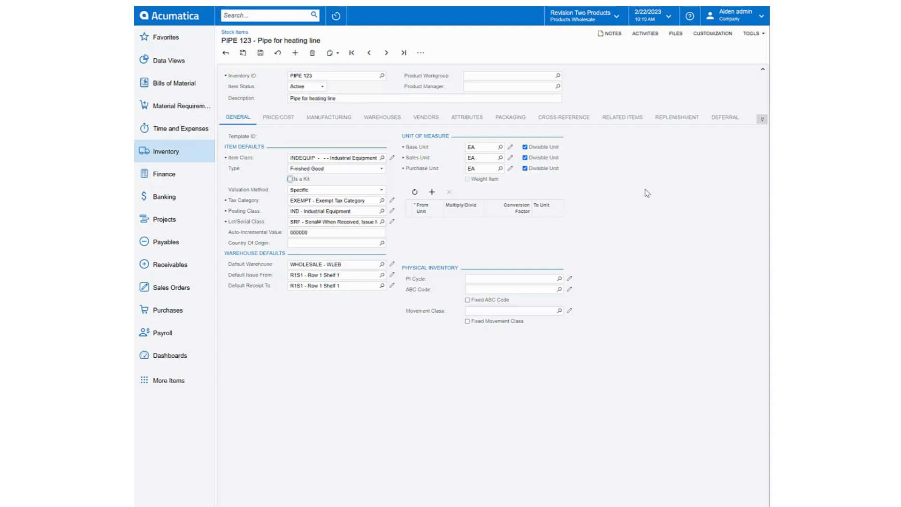
Set the item's default price to 50.00.
click(293, 120)
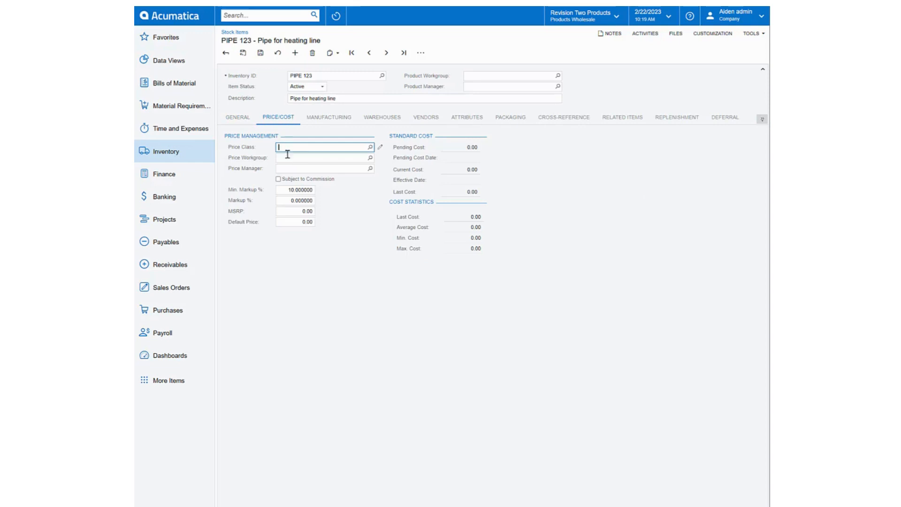
click(301, 221)
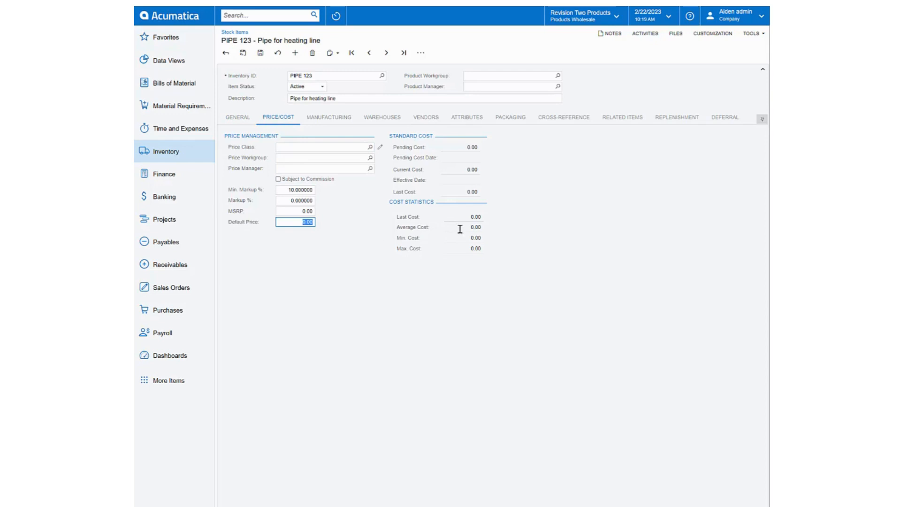
text(50)
key(shift+Tab)
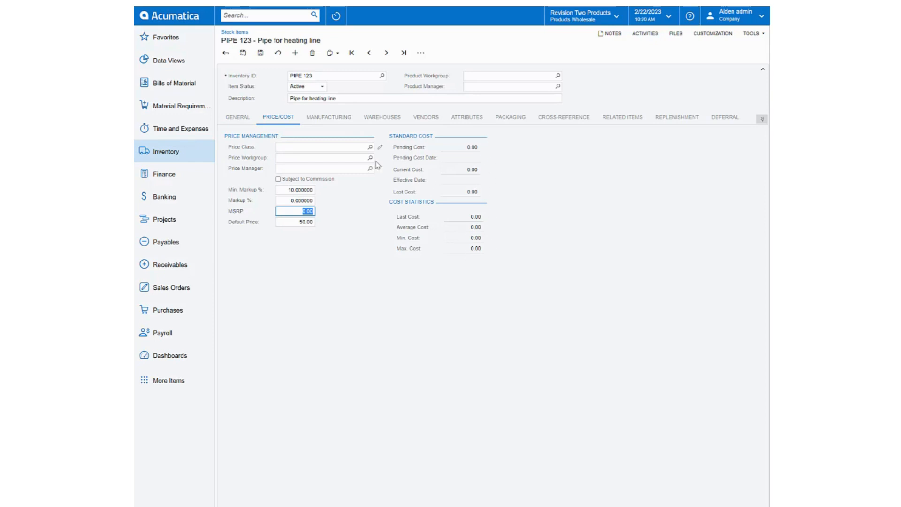
Check the item's manufacturing and warehouse details, and add AMERDOOR (American Door & Glass) as its vendor.
click(336, 118)
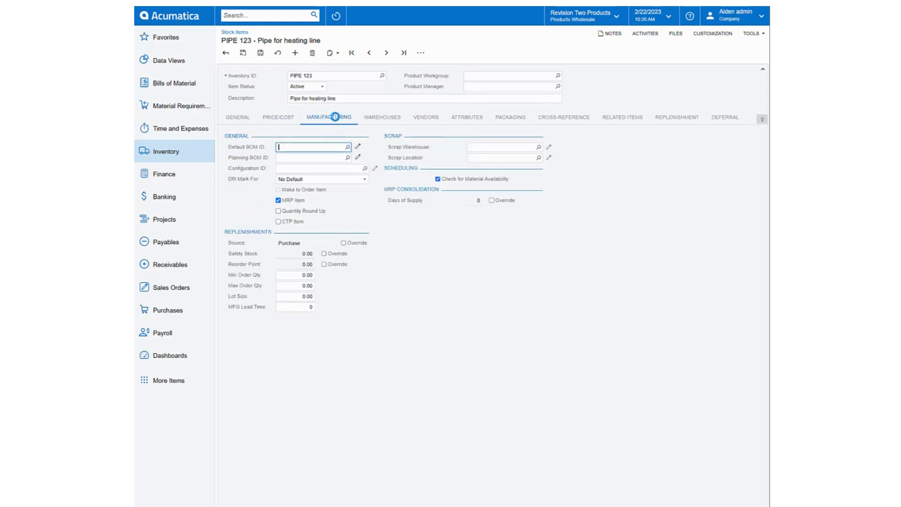
click(366, 117)
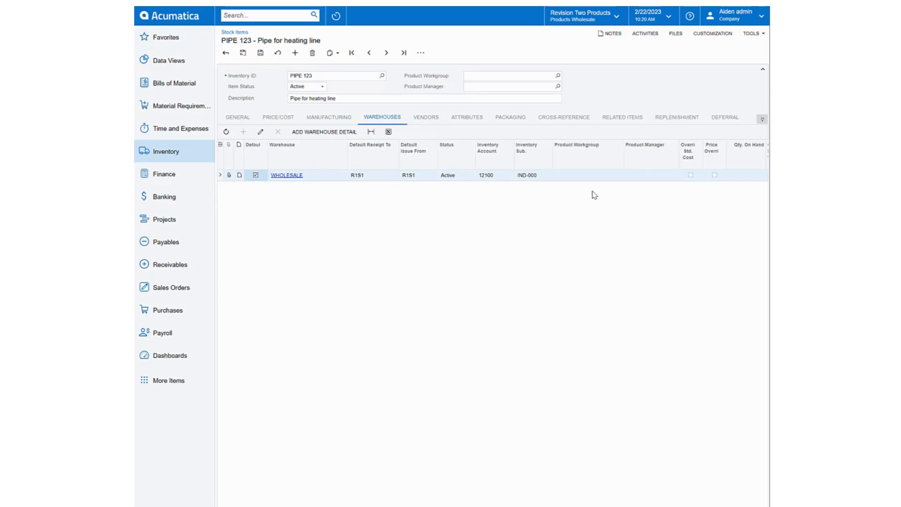
click(429, 116)
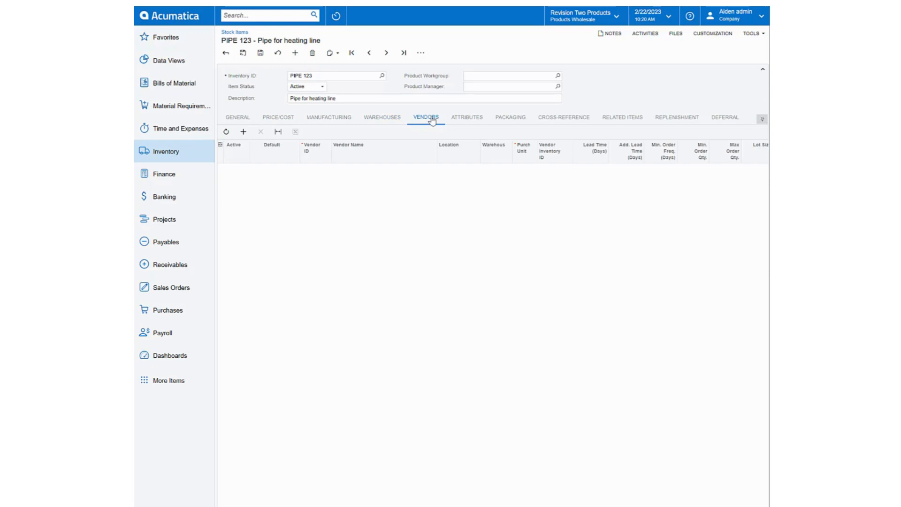
click(243, 132)
click(320, 170)
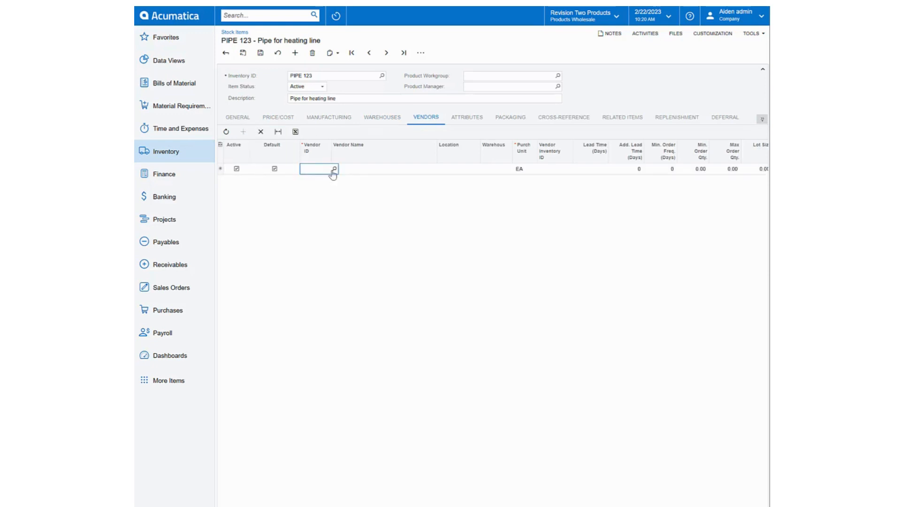
click(334, 169)
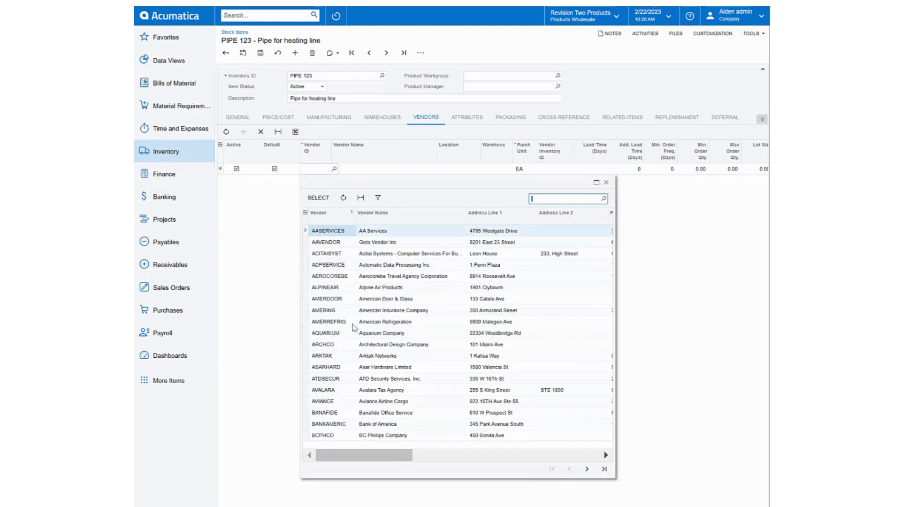
click(327, 298)
click(318, 197)
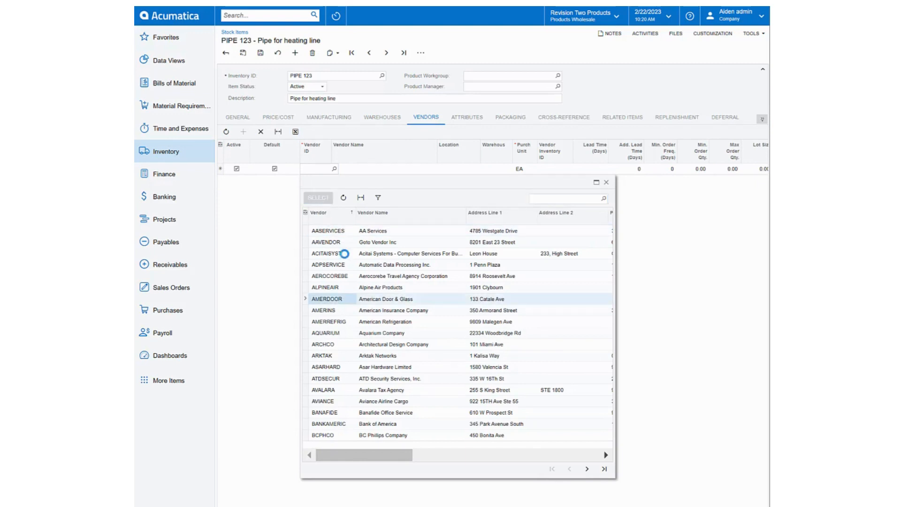
key(Tab)
key(Tab)
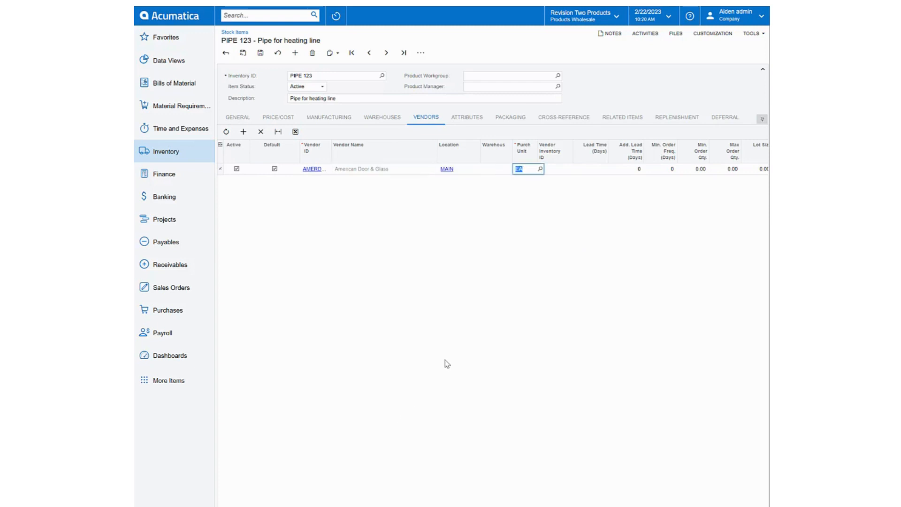
key(Tab)
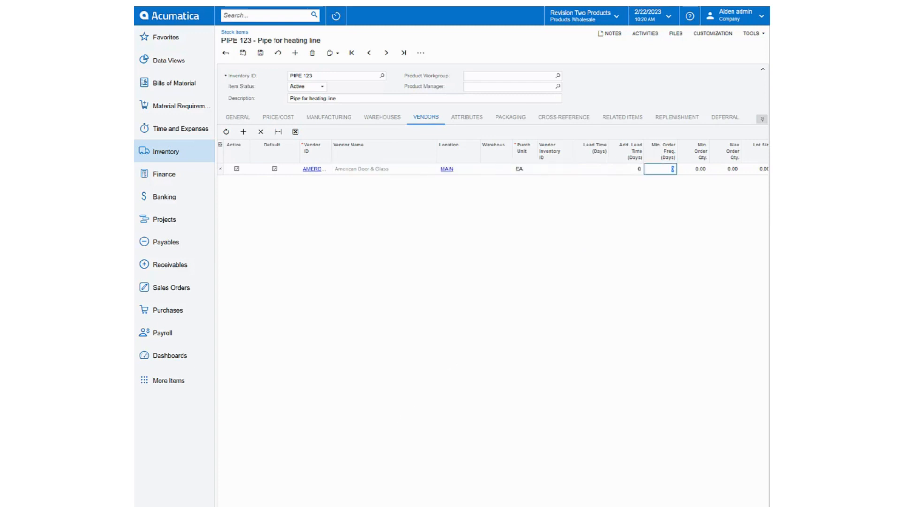
key(Tab)
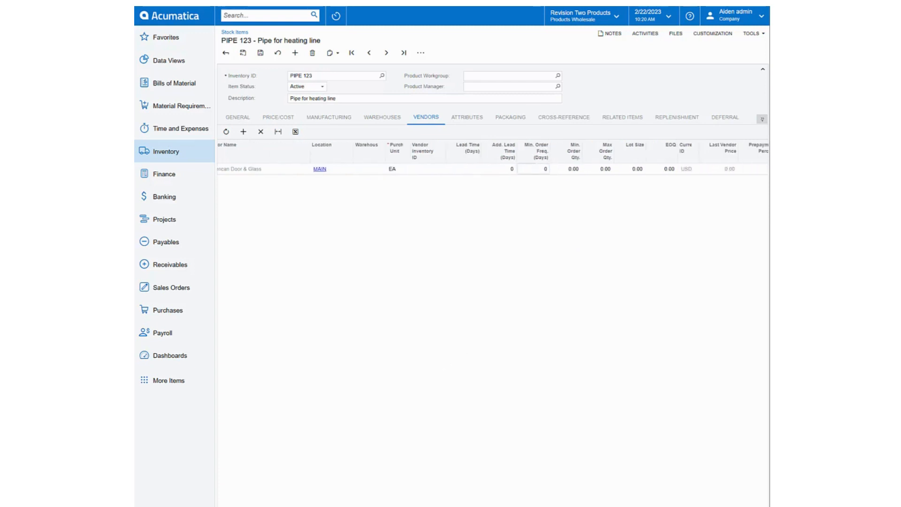
Review the item's attributes, packaging, cross-reference, replenishment parameters and GL accounts.
click(468, 118)
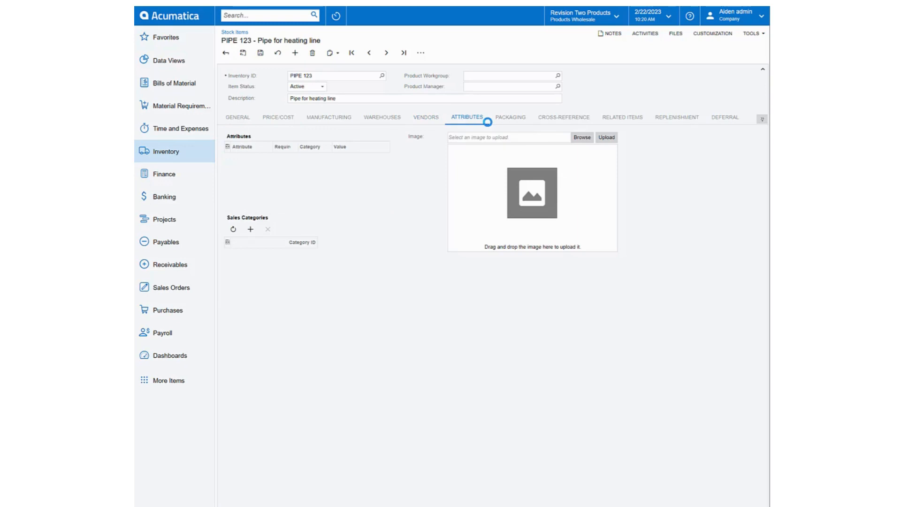
click(521, 123)
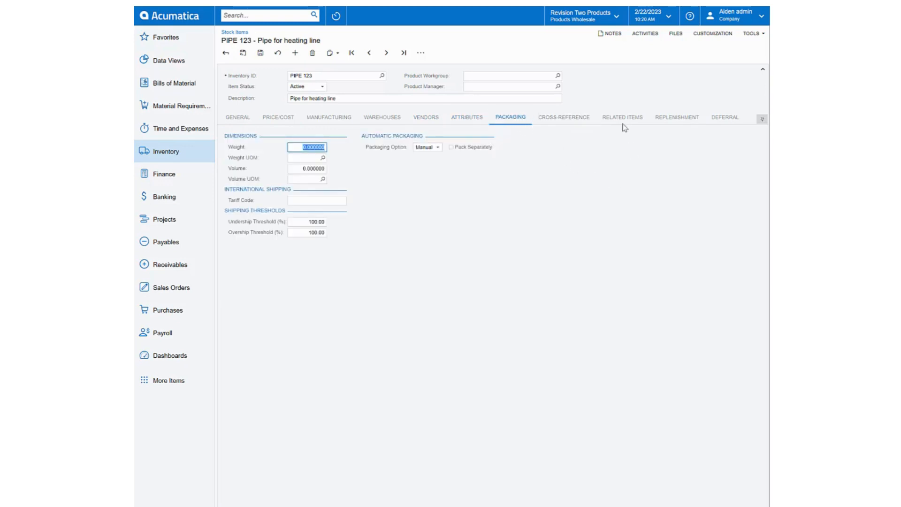
click(574, 121)
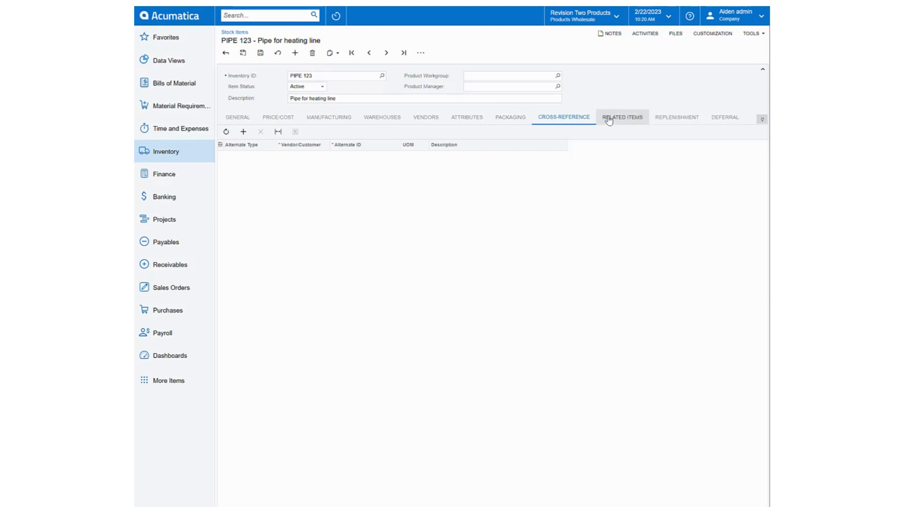
click(670, 123)
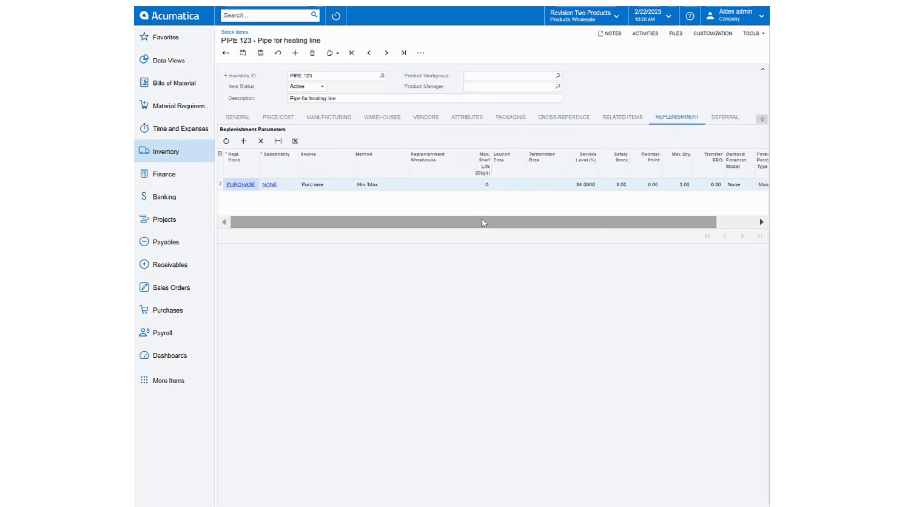
drag(484, 222, 624, 233)
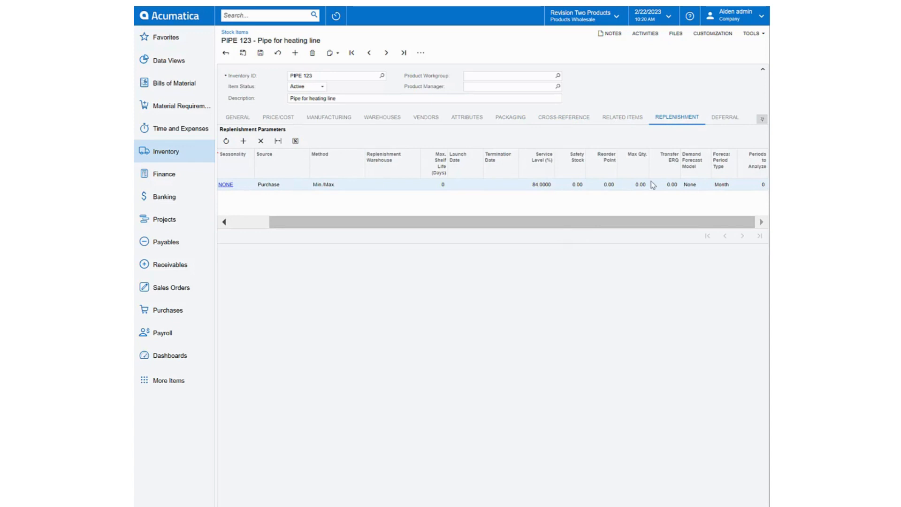
click(763, 120)
click(739, 131)
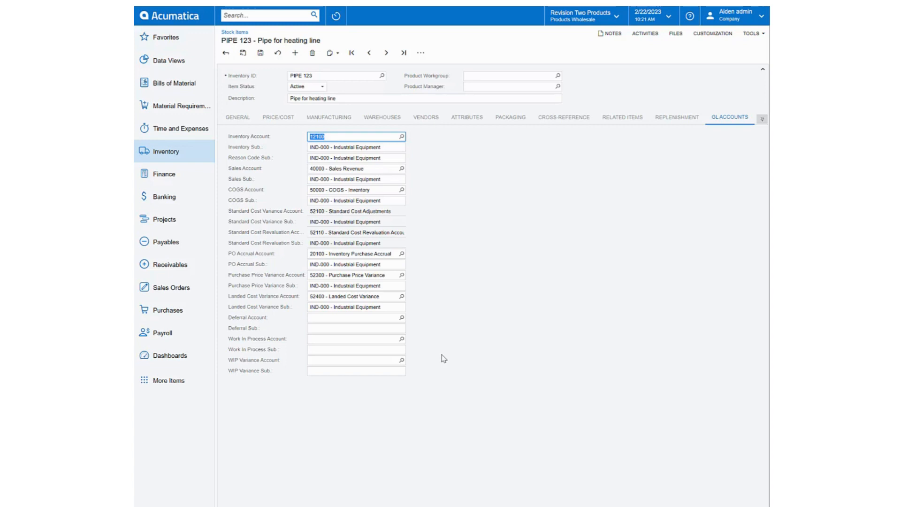
Save the new item in order to view its attached files, and close the file list.
click(672, 37)
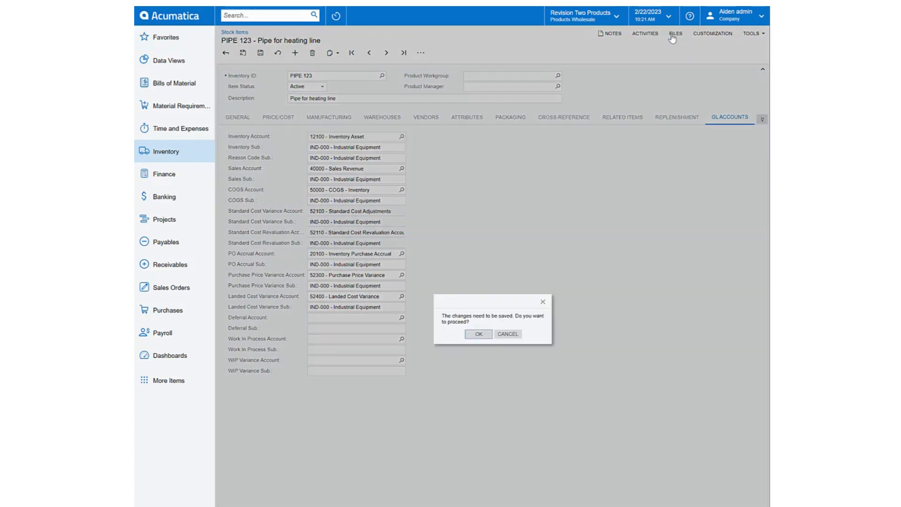
click(479, 334)
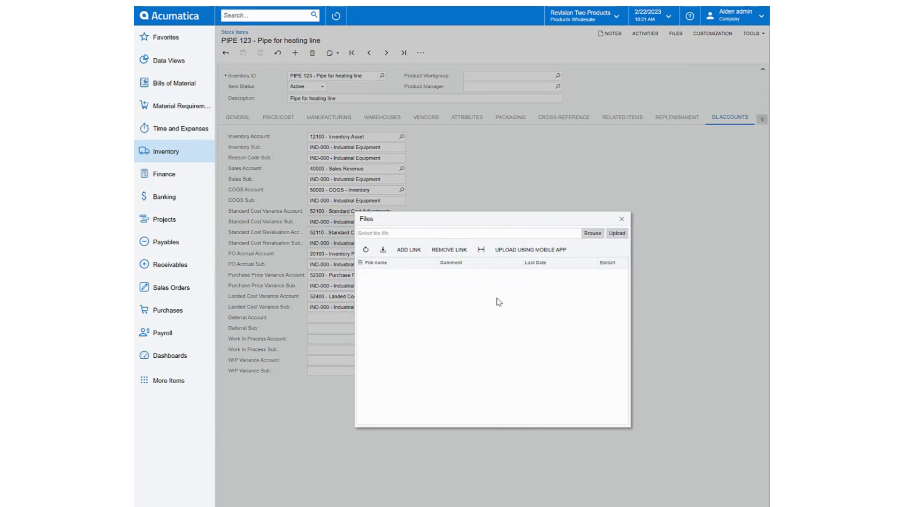
click(622, 218)
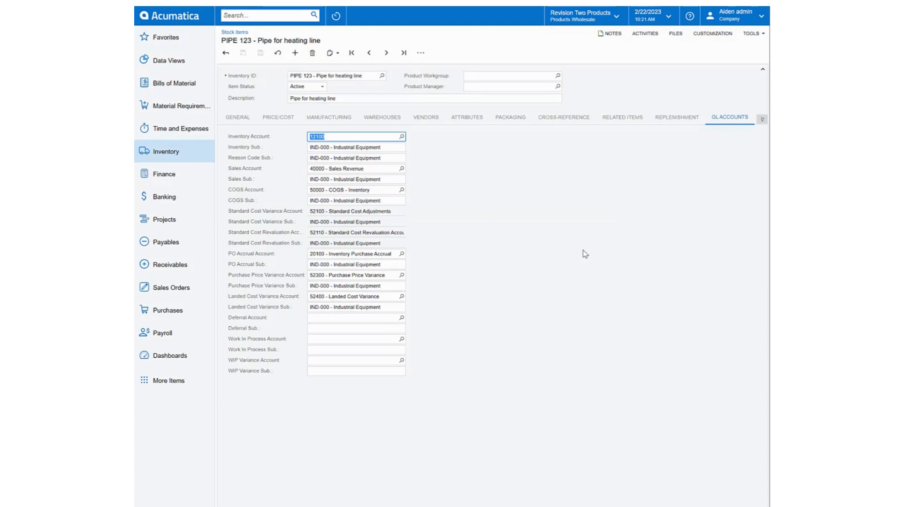
Return to the Stock Items list, search it for "pipe" and select the PIPE 123 record.
click(225, 53)
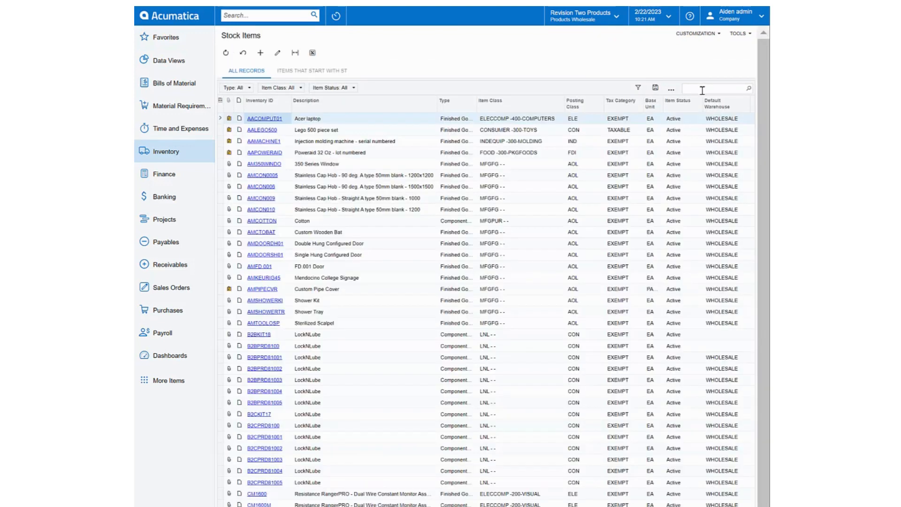
click(703, 89)
text(pipe)
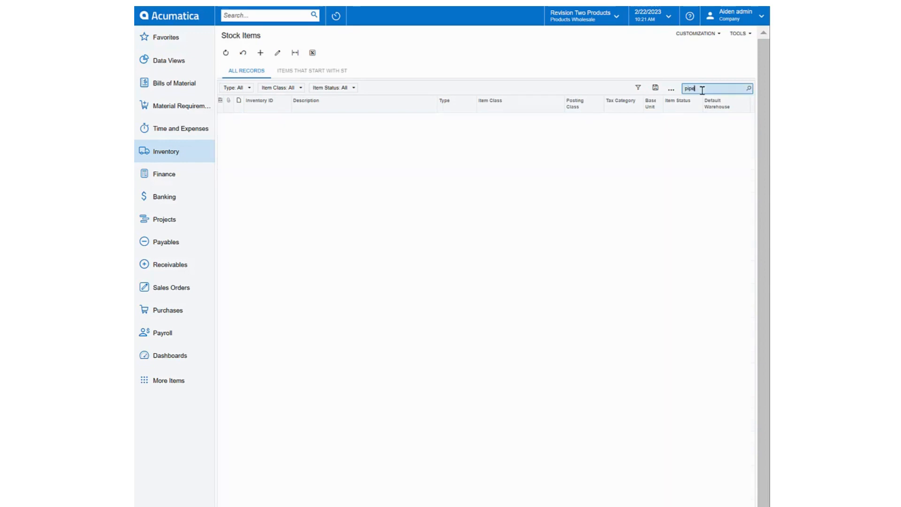
click(273, 133)
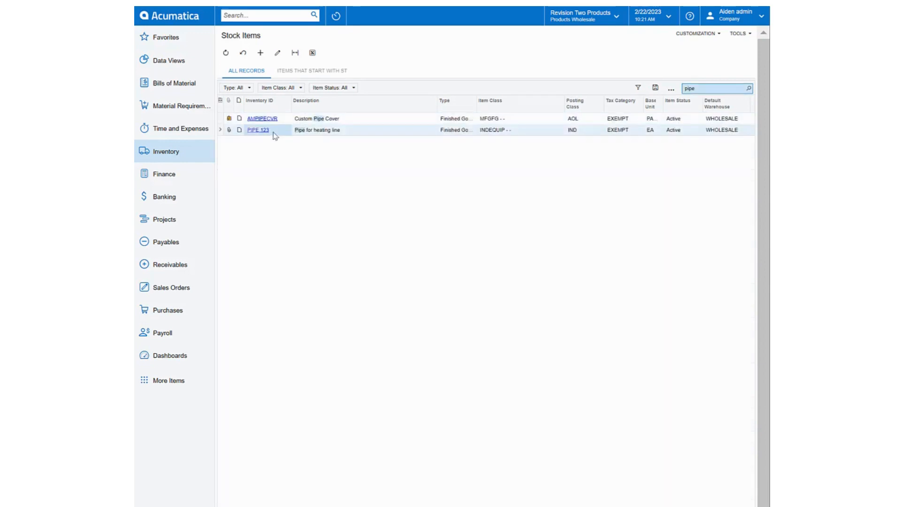